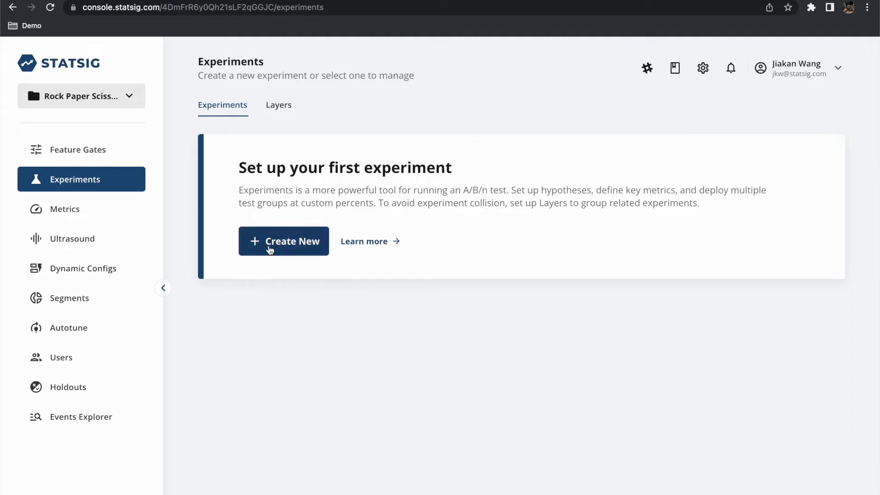
Step: Create a new experiment named 'button_text_experiment' from Create New
left_click(252, 246)
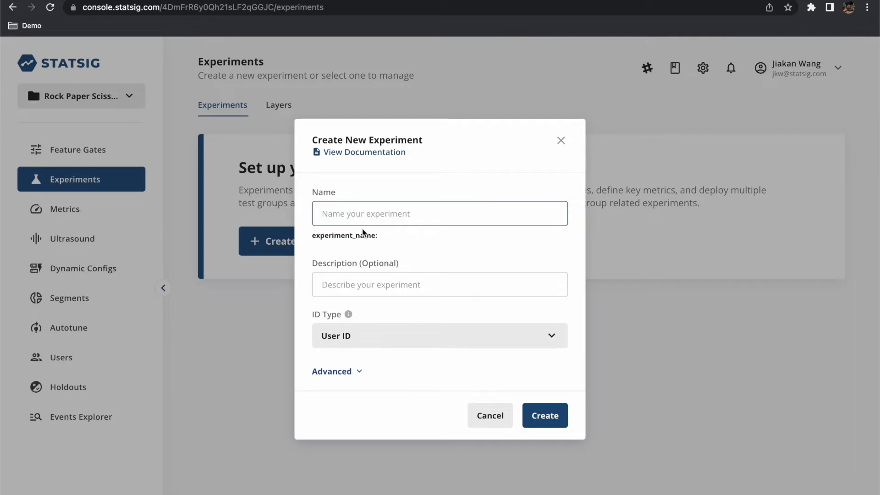
type("button_tex")
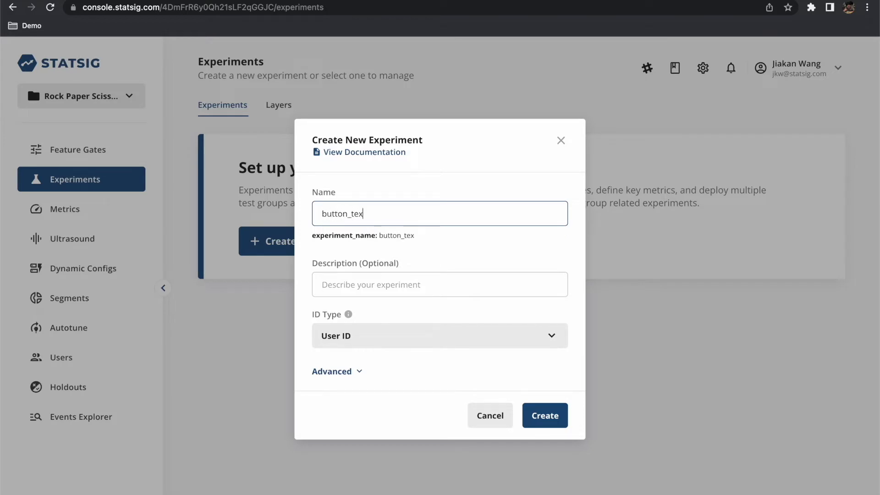
type("t_experiment")
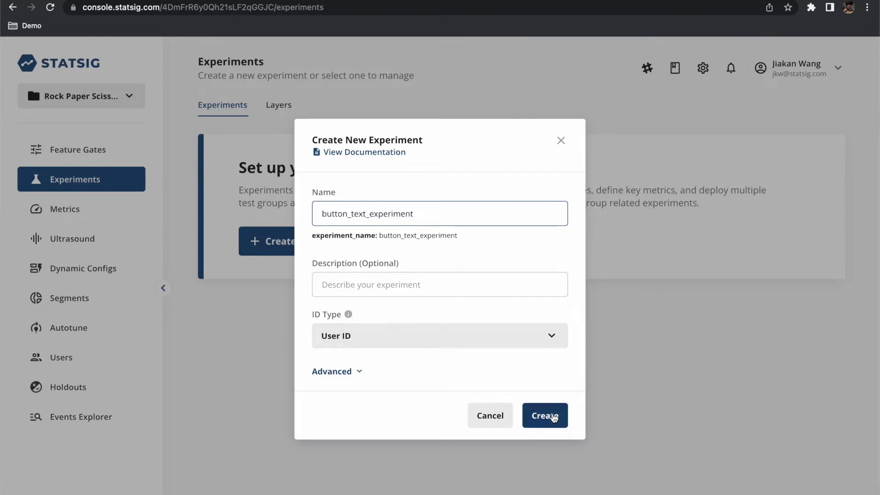
left_click(553, 417)
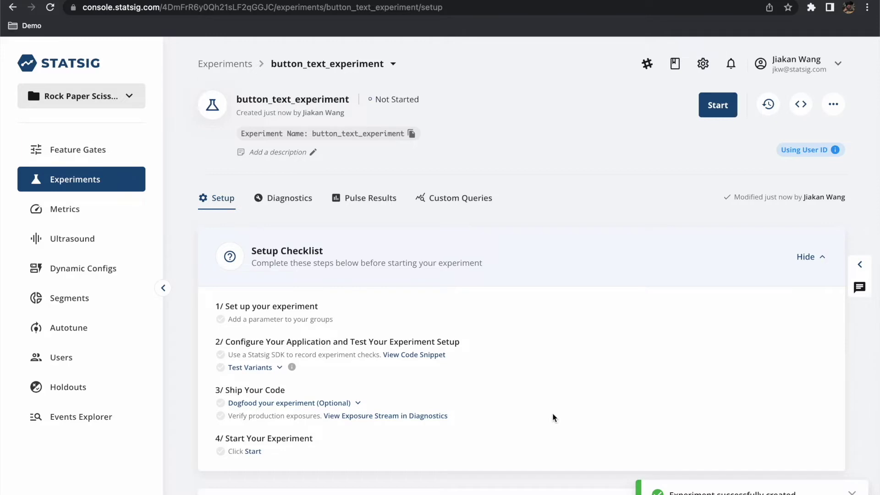
scroll(552, 417, "down", 2)
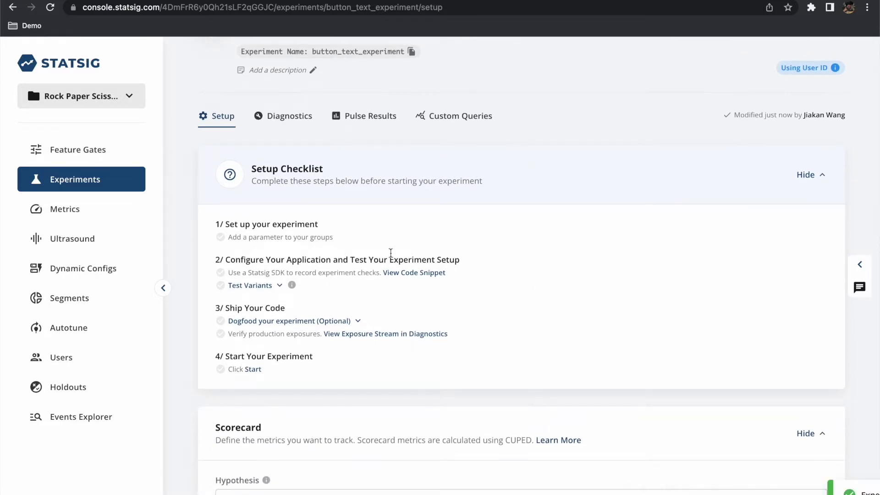
left_click_drag(239, 237, 317, 237)
left_click(317, 236)
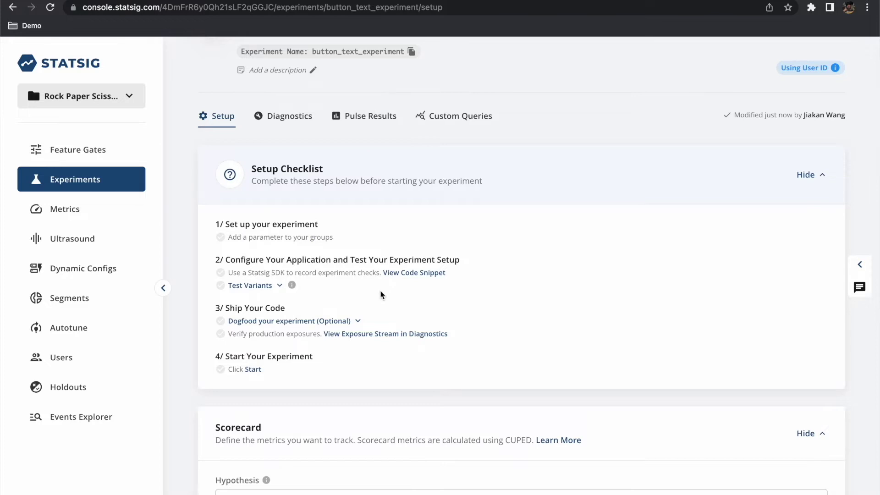
scroll(381, 295, "down", 4)
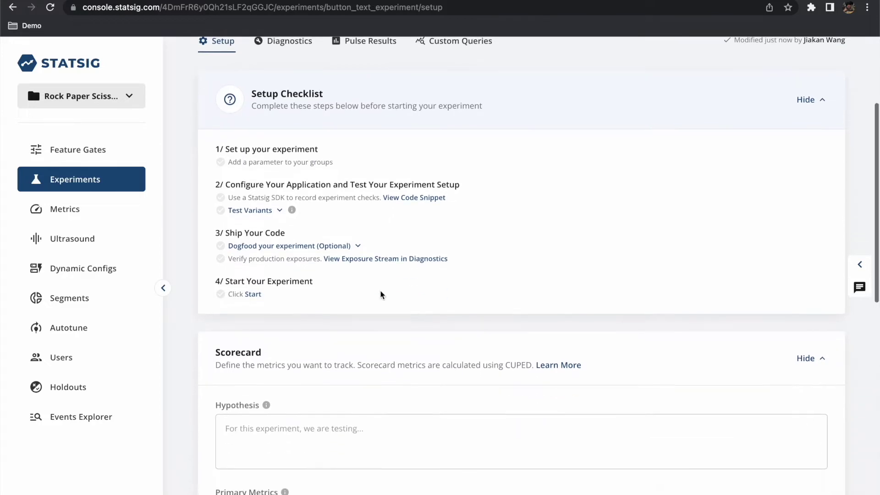
scroll(381, 295, "up", 2)
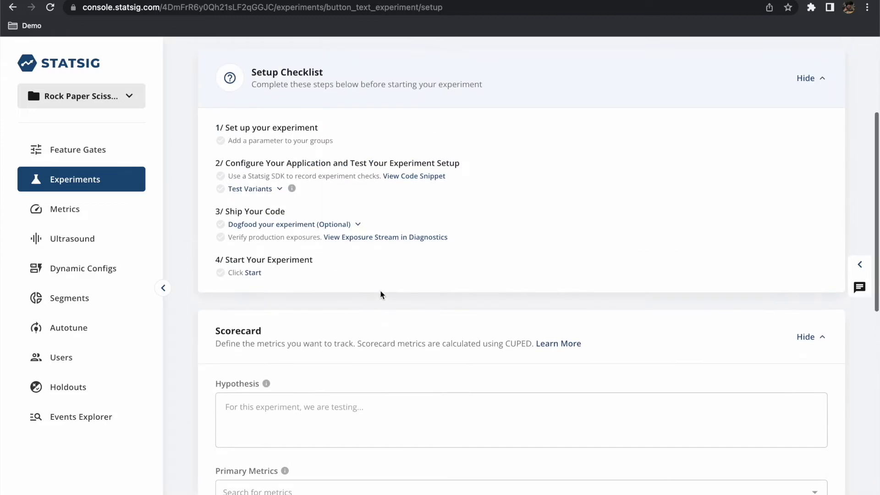
scroll(381, 294, "down", 2)
Step: Write the emoji-button hypothesis and set game_played (event_count) as the primary metric
left_click(347, 335)
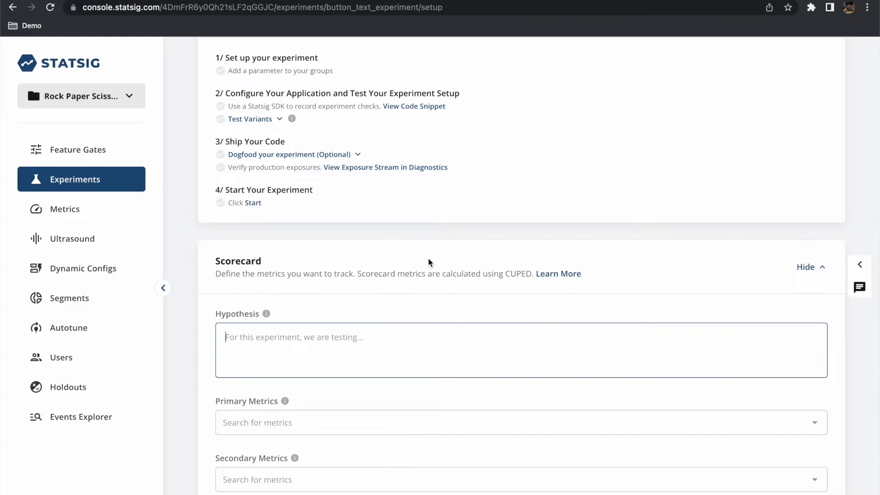
type("Using emojis as the buttons' texts will")
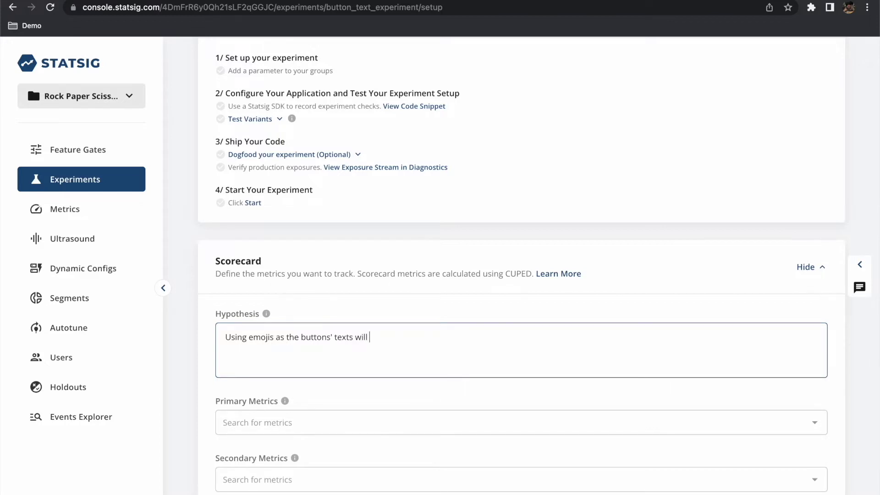
type("get people to play the games ")
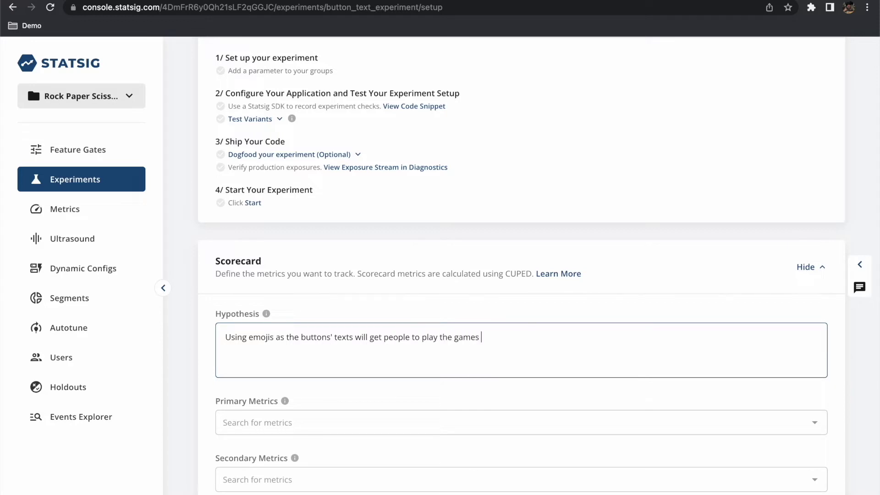
type("more")
scroll(385, 355, "down", 2)
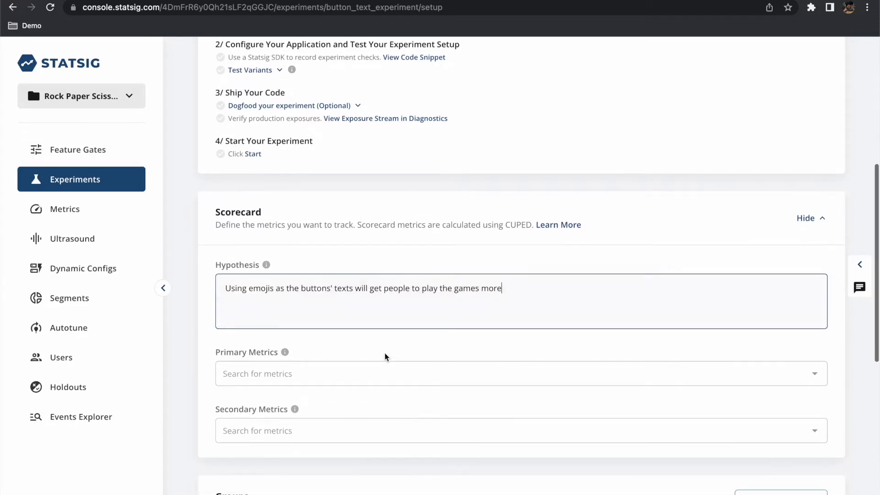
left_click(372, 374)
scroll(342, 287, "down", 1)
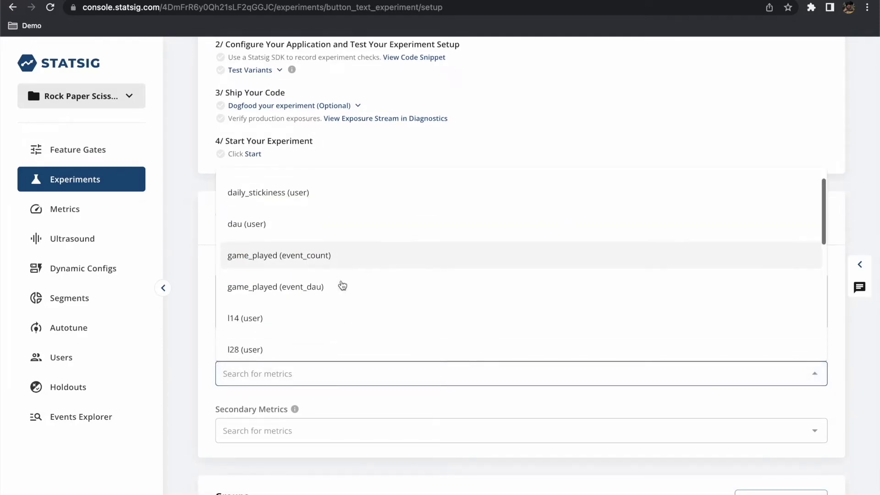
left_click(363, 260)
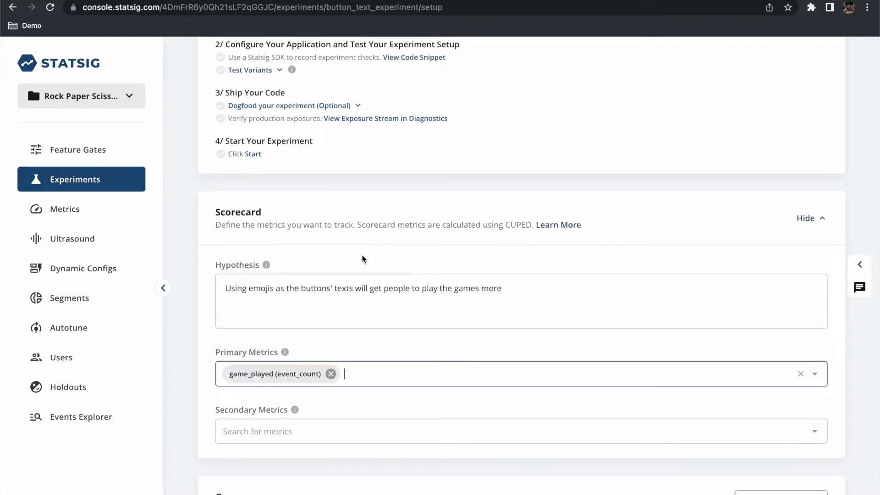
left_click(416, 349)
Step: Add dau (user) and daily_stickiness (user) as secondary metrics
scroll(416, 348, "down", 3)
scroll(412, 338, "down", 2)
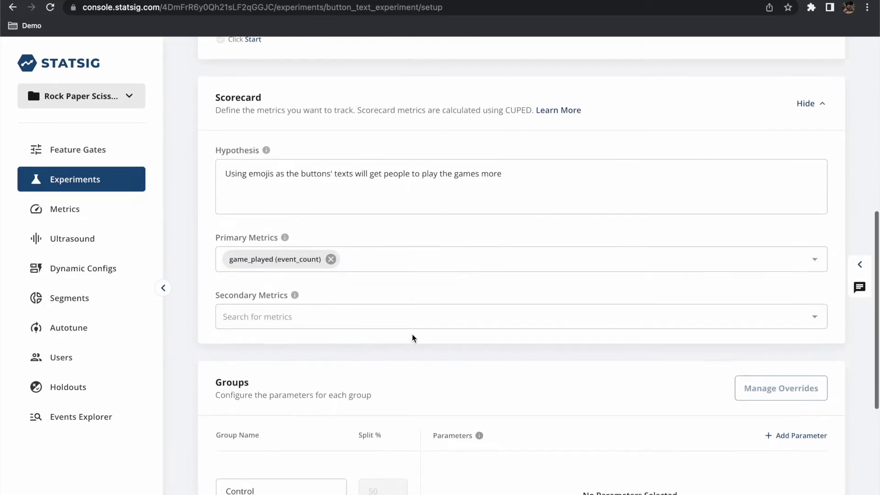
left_click(399, 313)
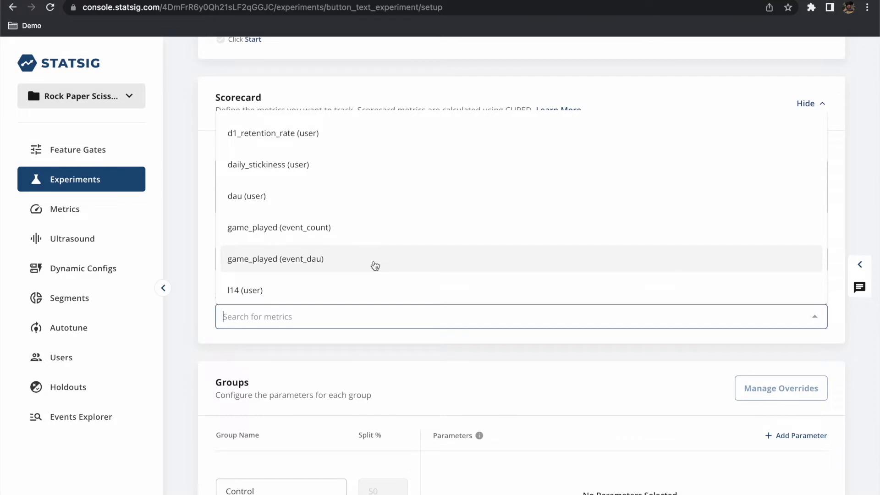
left_click(378, 205)
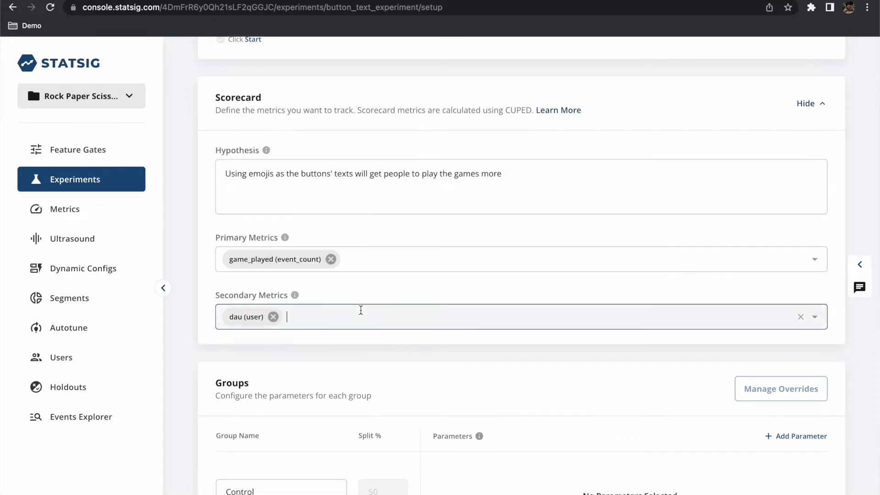
left_click(359, 310)
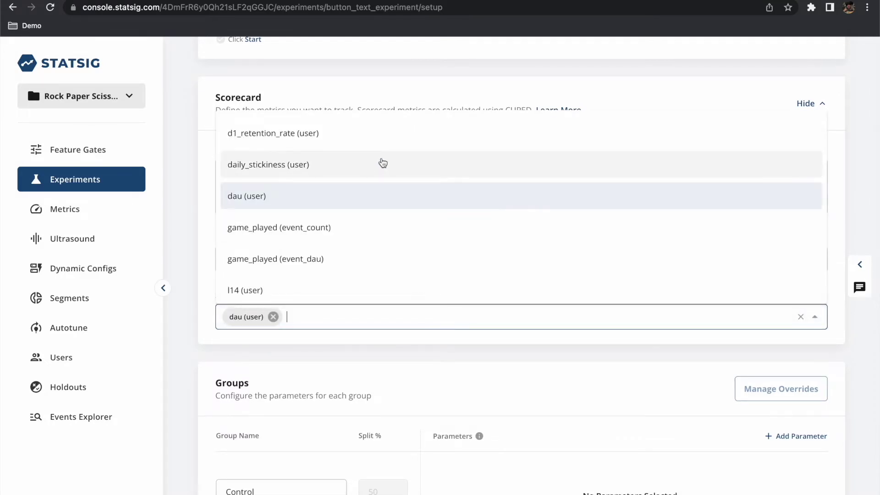
left_click(383, 163)
left_click(479, 370)
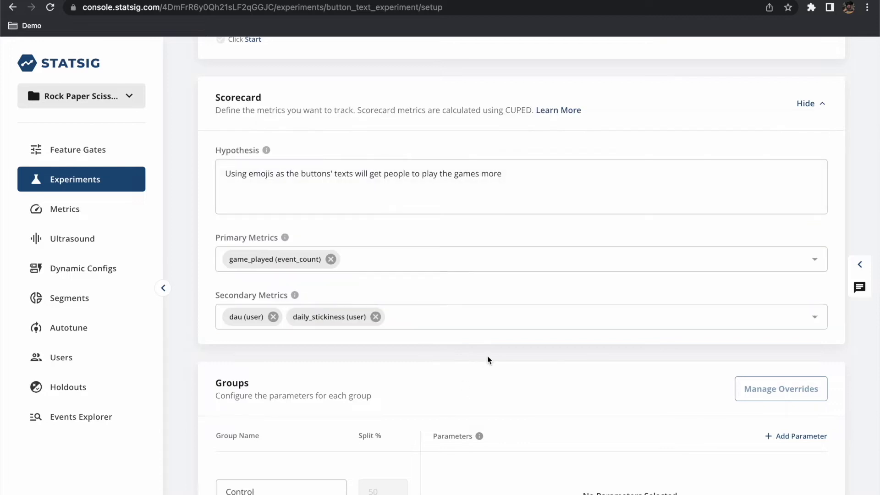
scroll(489, 360, "down", 4)
Step: Add a rock string parameter and start the Control group's rock value with 'R'
scroll(488, 360, "down", 2)
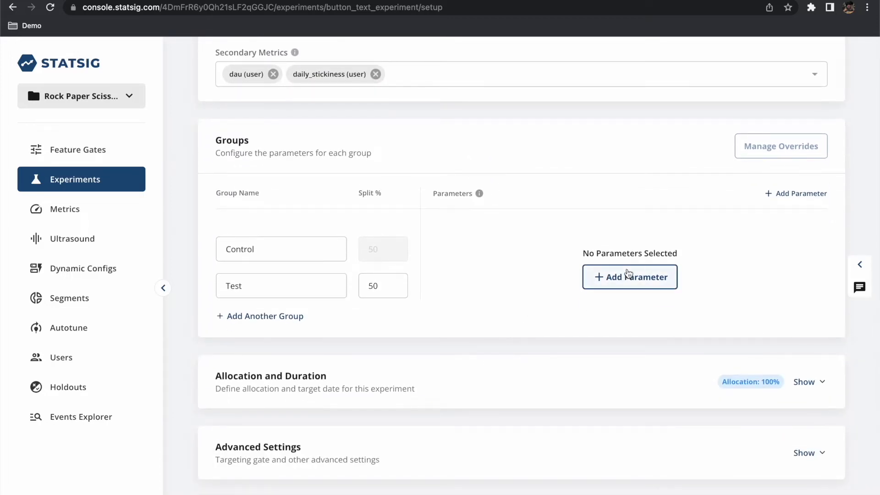
left_click(621, 280)
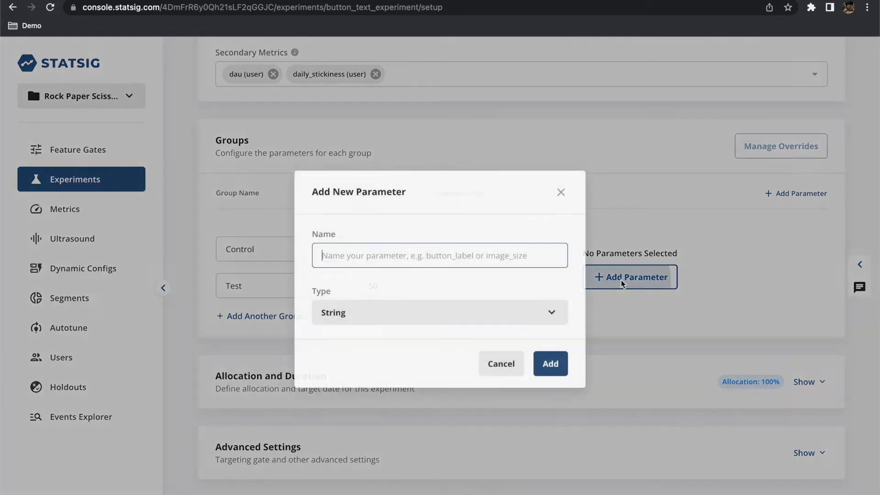
type("rock")
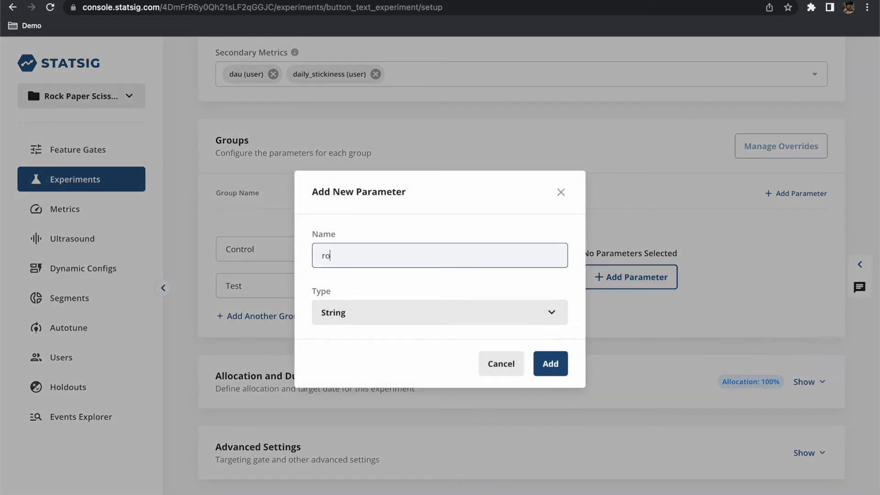
left_click(552, 368)
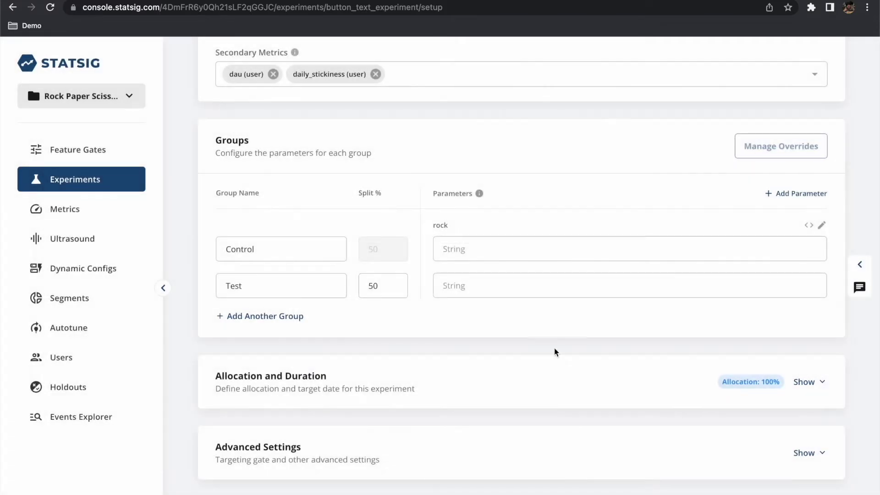
left_click(648, 246)
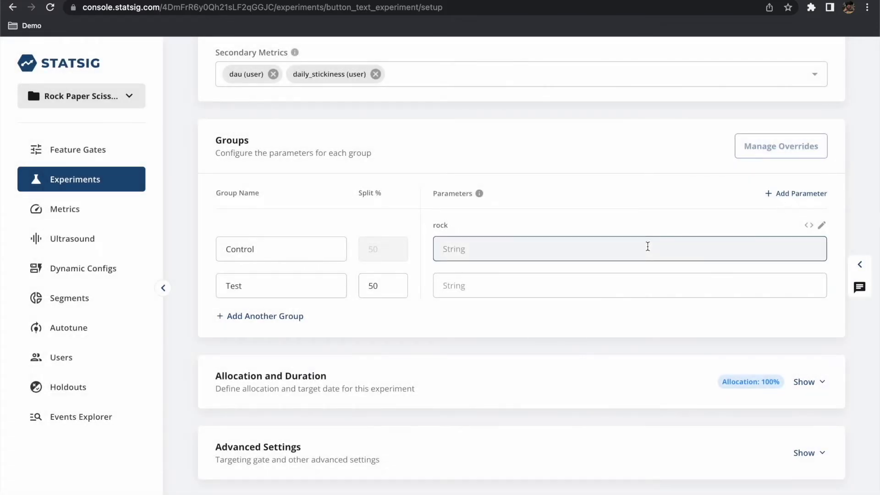
type("Rock")
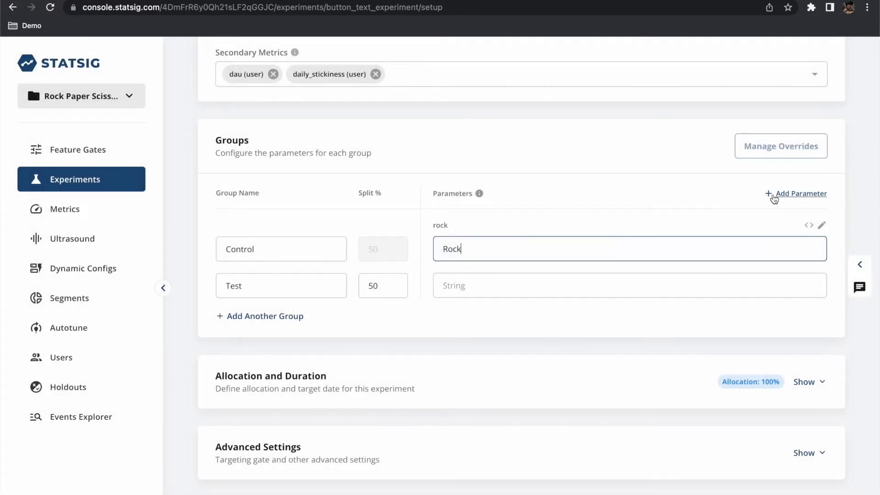
Step: Add paper and scissors parameters to the experiment groups
left_click(774, 194)
type("paper")
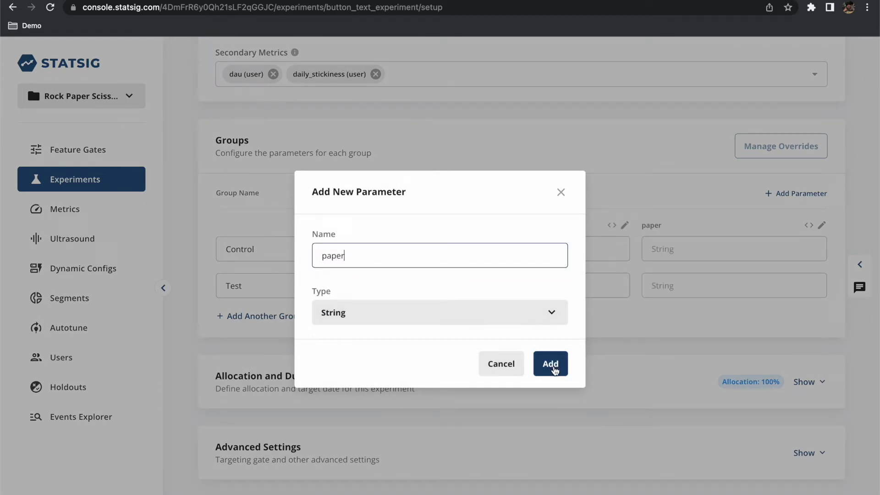
left_click(550, 364)
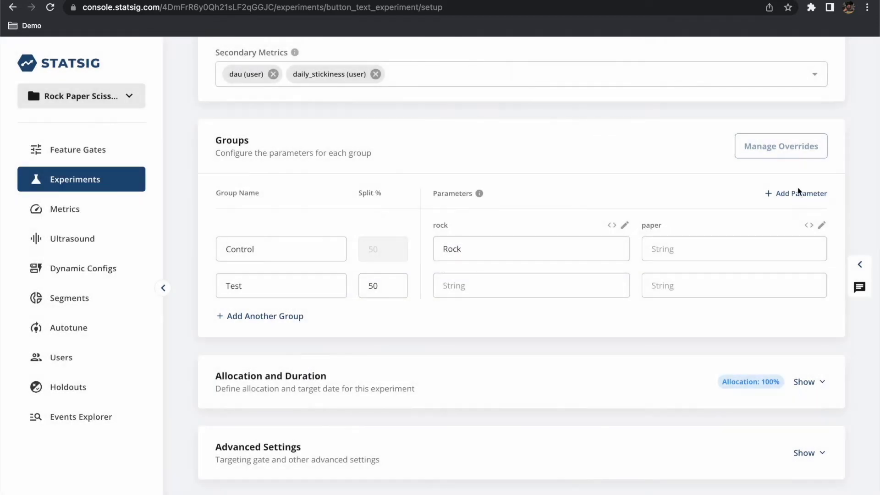
left_click(777, 194)
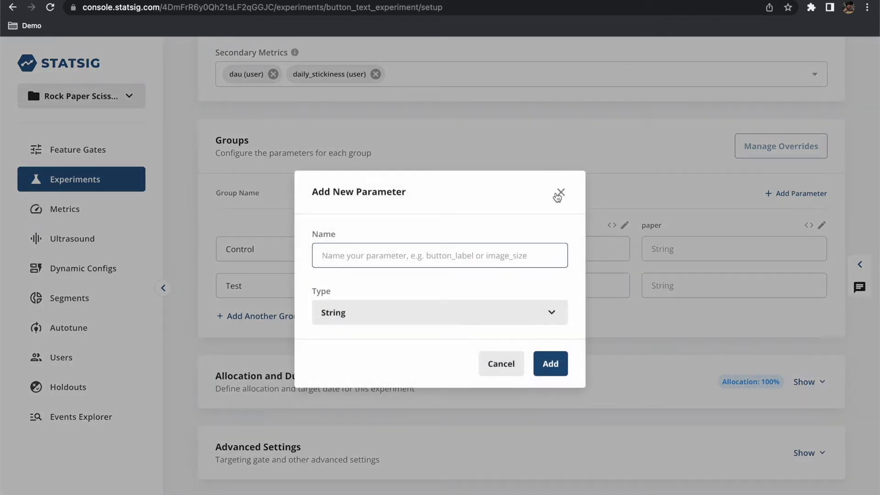
left_click(560, 192)
left_click(783, 197)
type("scisso")
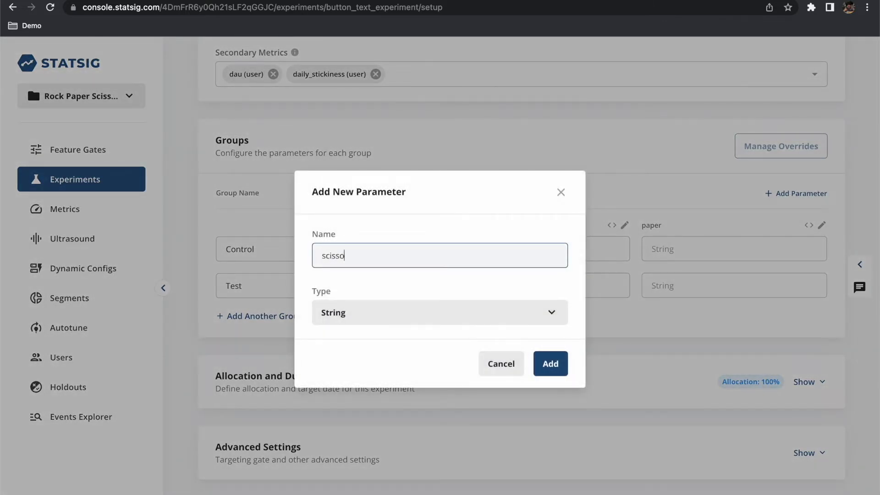
type("rs")
left_click(559, 366)
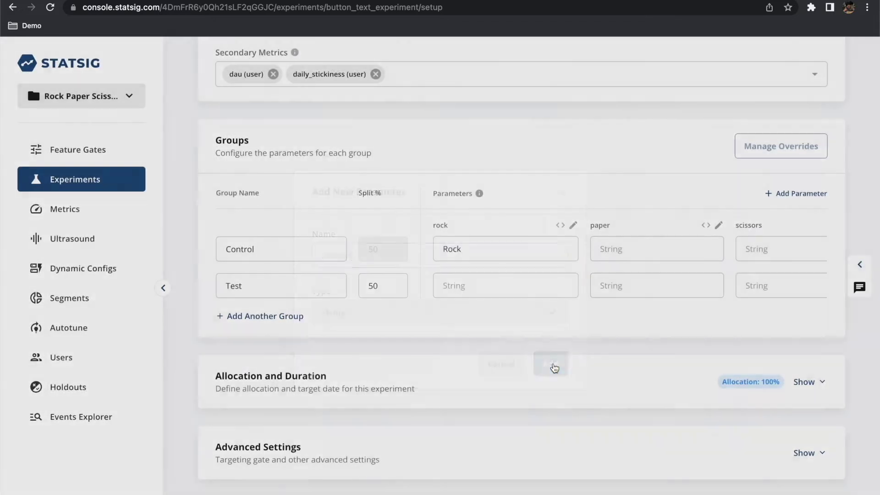
Step: Enter 'Paper' and 'Scissors' as the Control group's paper and scissors values
left_click(623, 250)
type("Paper")
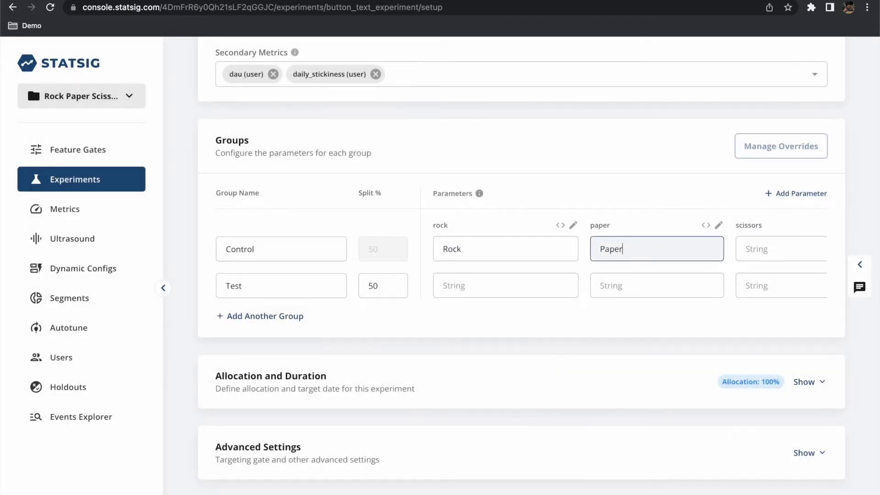
left_click(787, 245)
type("Scisso")
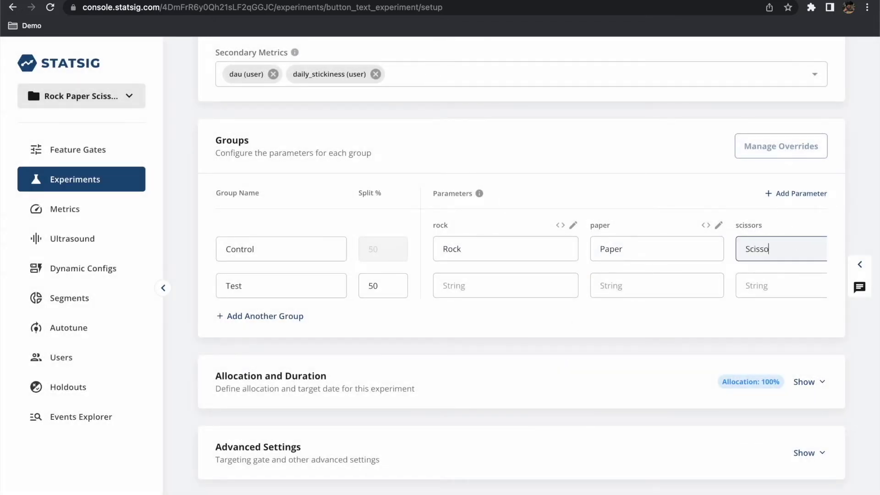
type("rs")
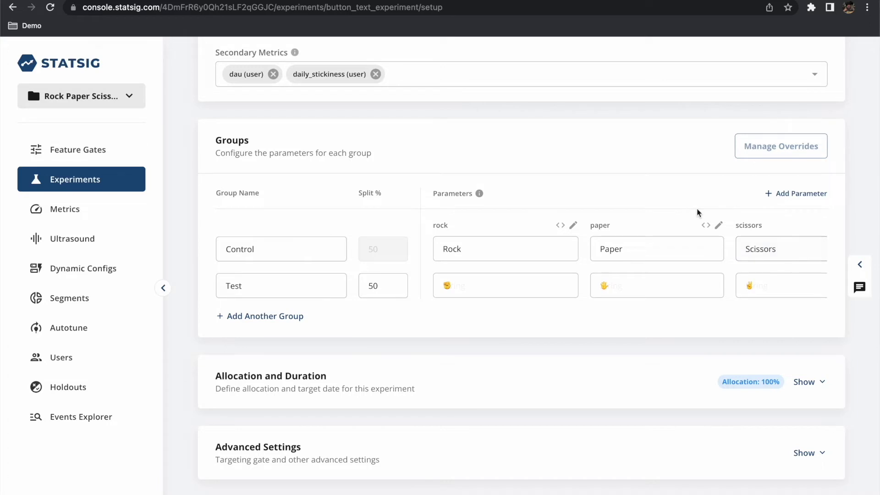
scroll(698, 209, "down", 1)
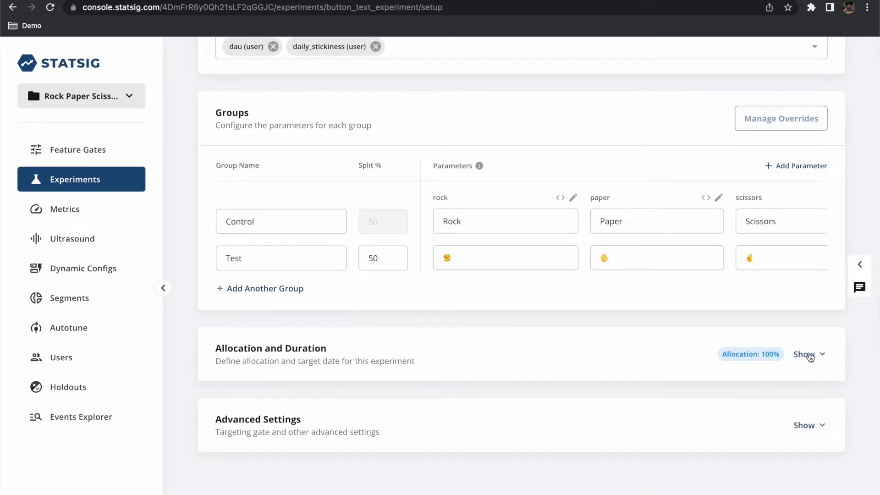
scroll(802, 352, "up", 15)
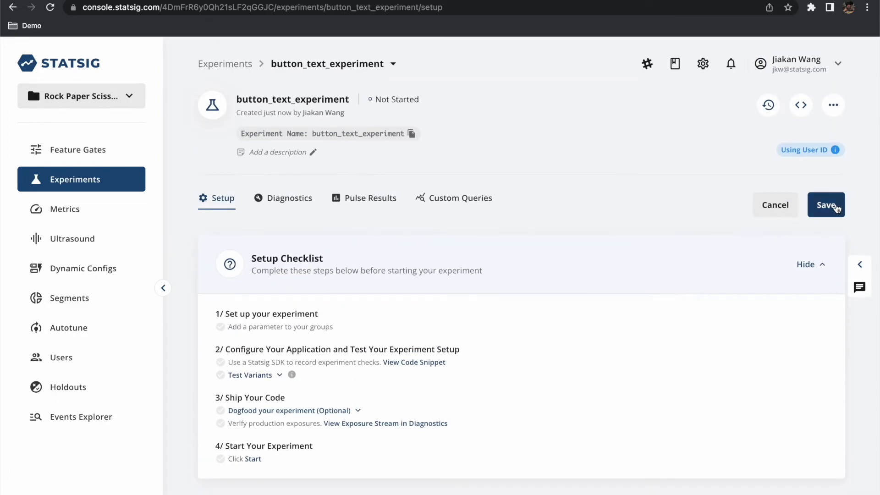
Step: Save the setup and start button_text_experiment, confirming in the Start Experiment dialog
left_click(835, 208)
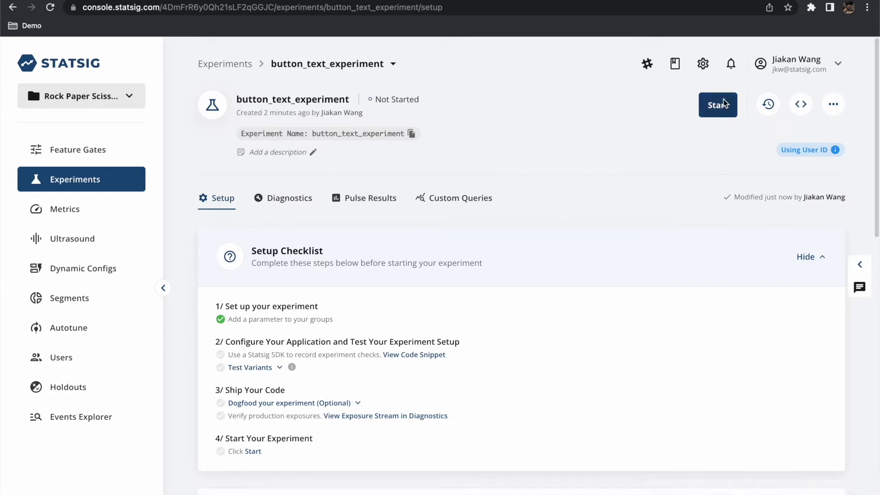
left_click(724, 104)
left_click(557, 368)
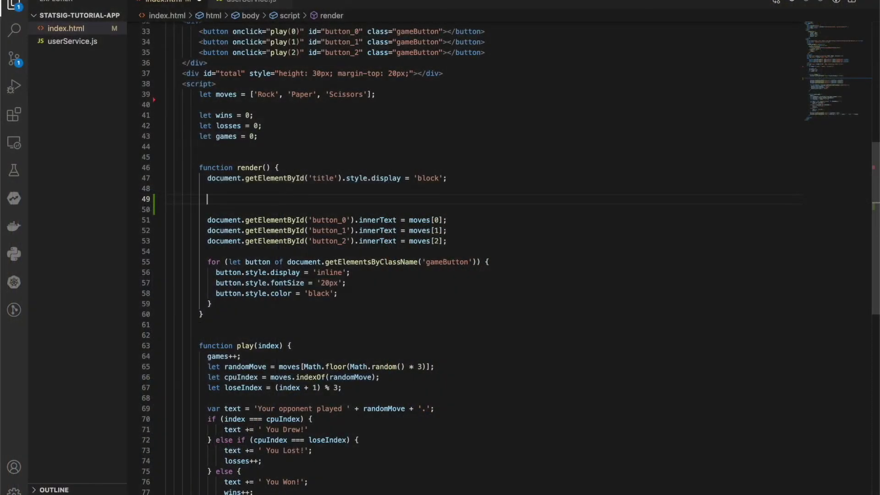
Step: Define experiment = statsig.getExperiment('button_text_experiment') on line 49
type("et")
type("experiment = sta")
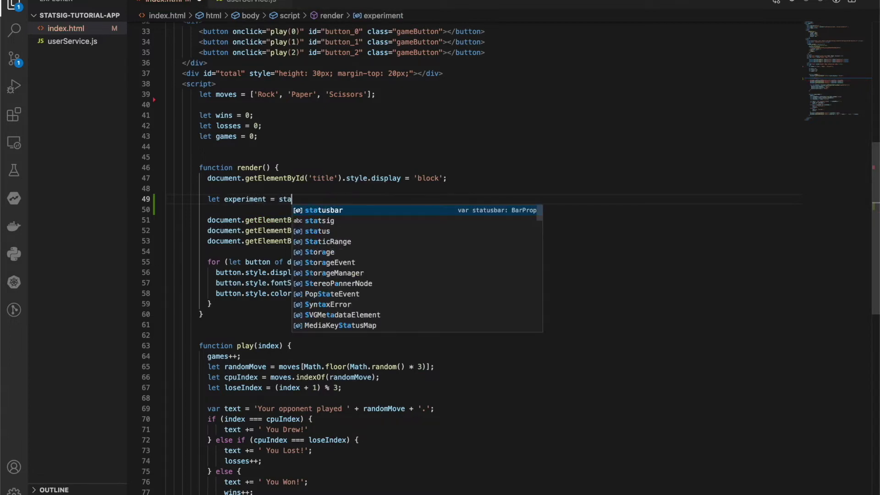
type("tsig.getExperiment();")
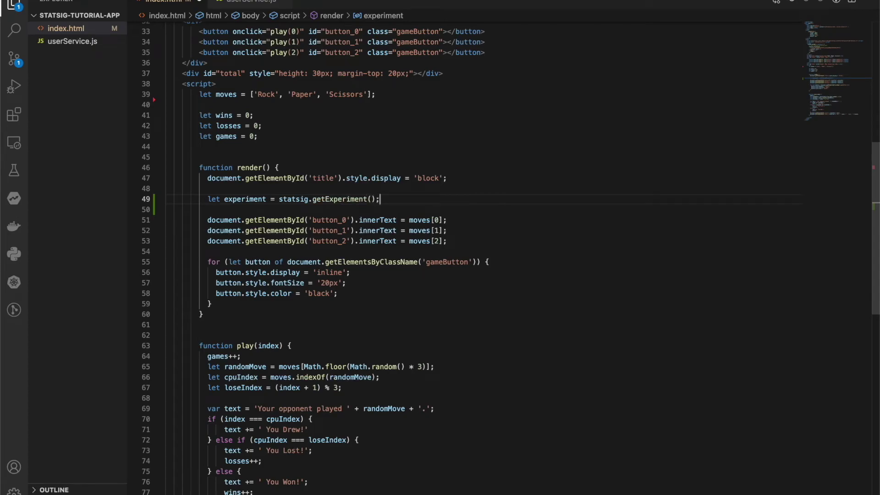
key("super+Tab")
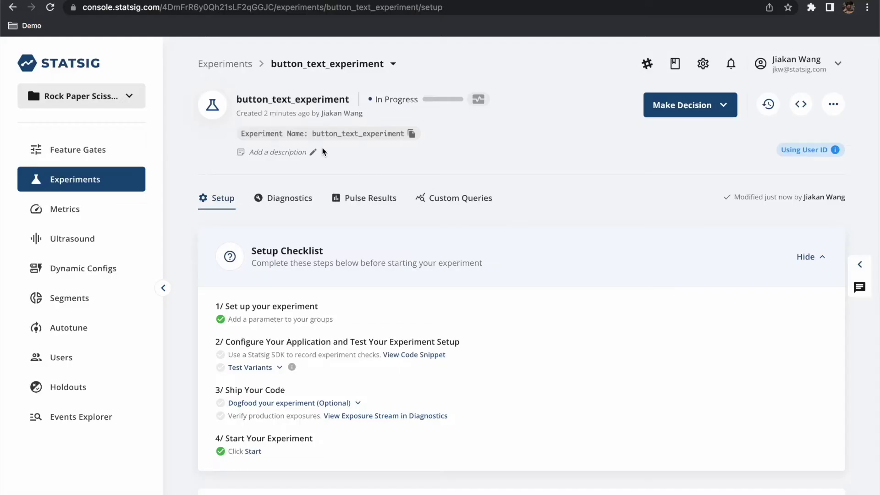
left_click(411, 134)
key("super+Tab")
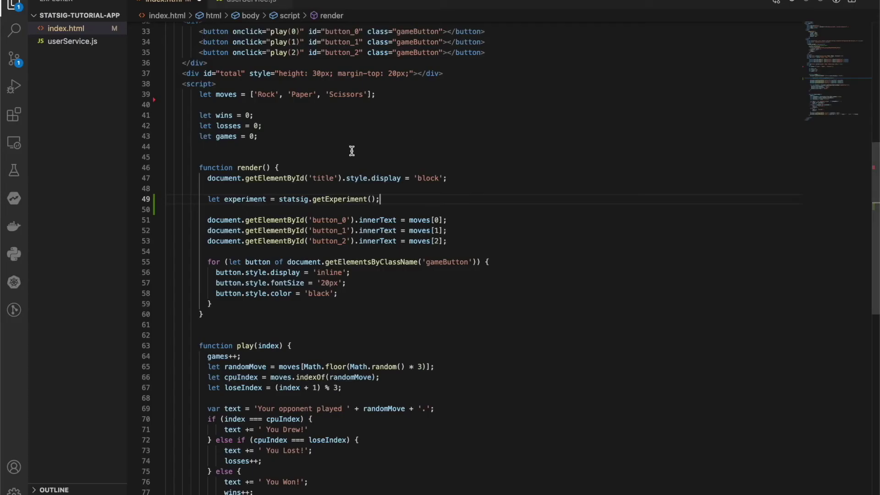
key("Left")
type("'")
key("super+v")
key("super+Right")
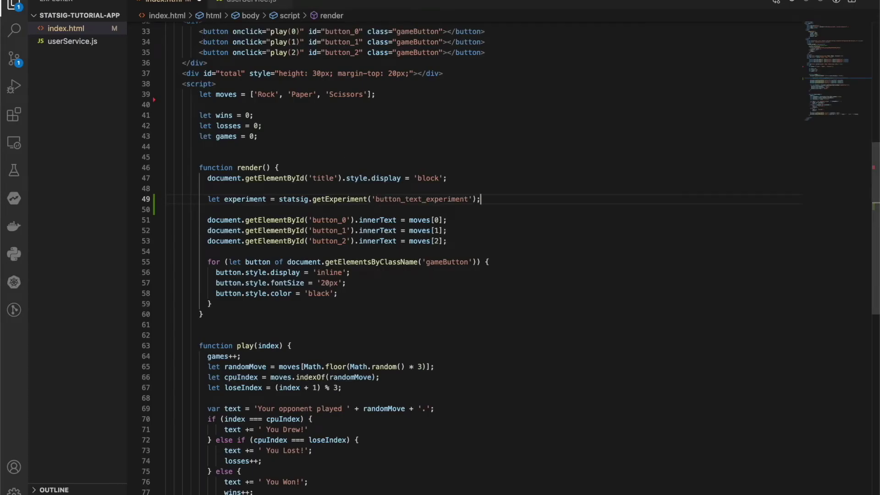
Step: Label the buttons on lines 51–53 with experiment.get('rock'/'paper'/'scissors', moves[i])
key("Down")
key("Down")
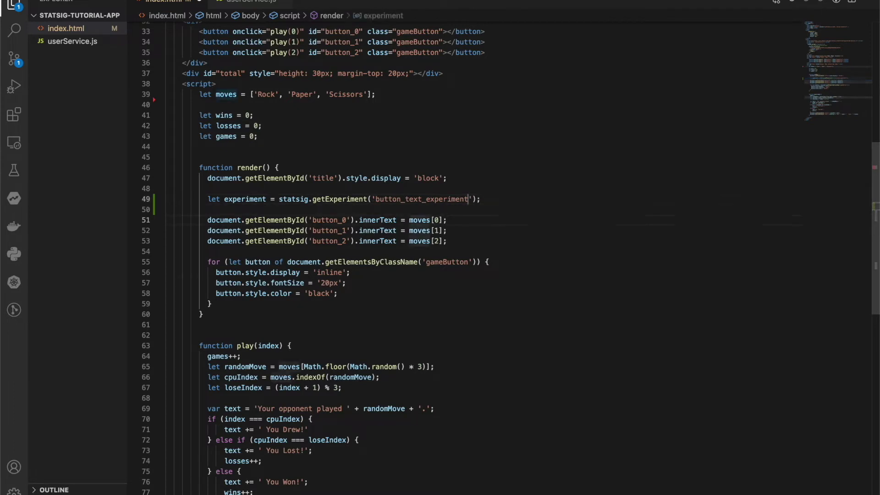
key("super+Right")
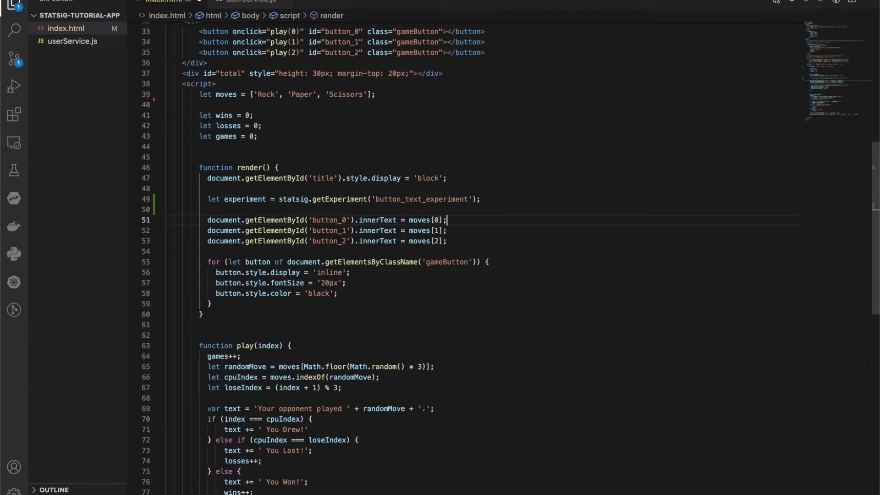
left_click(410, 220)
type("experiment.get()")
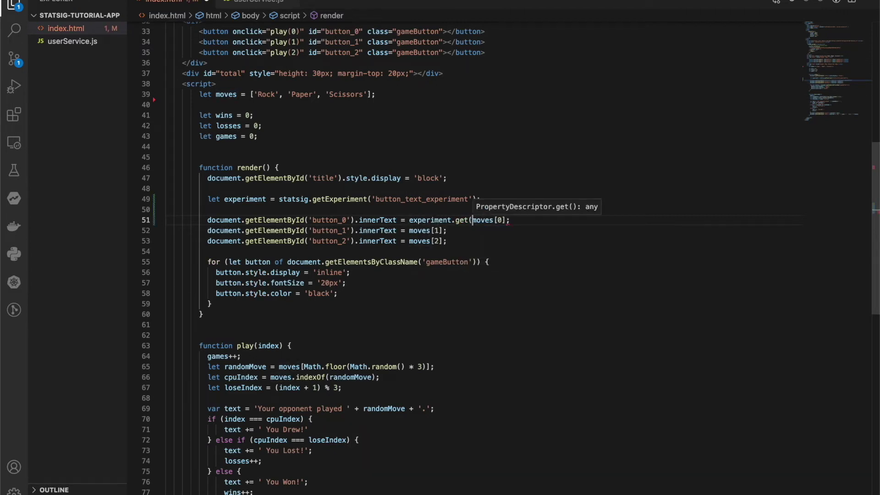
key("BackSpace")
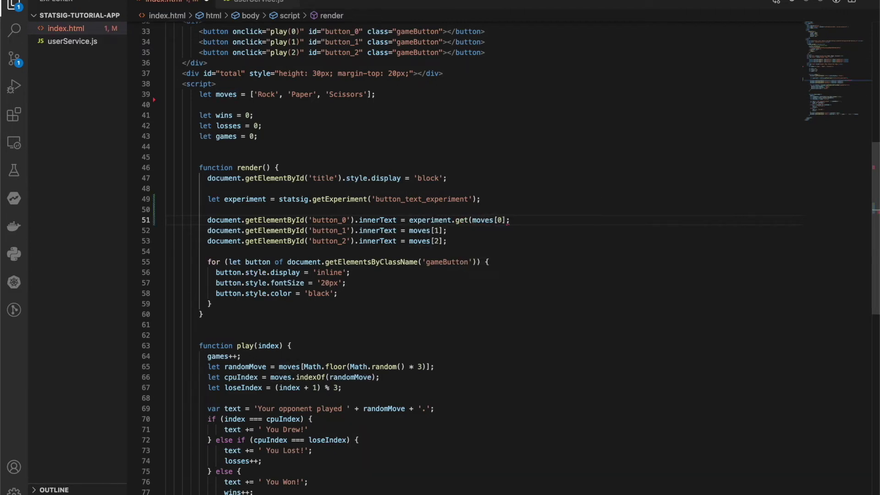
type(")")
type("''")
type("rock',)")
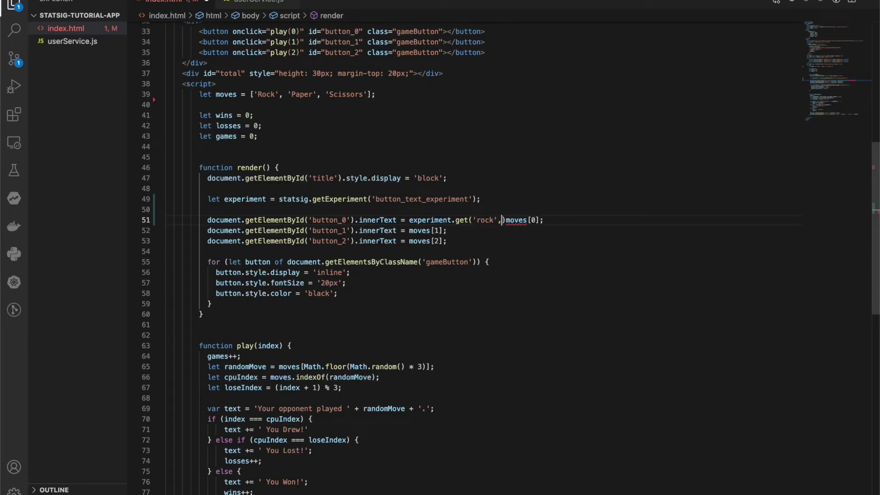
key("Tab")
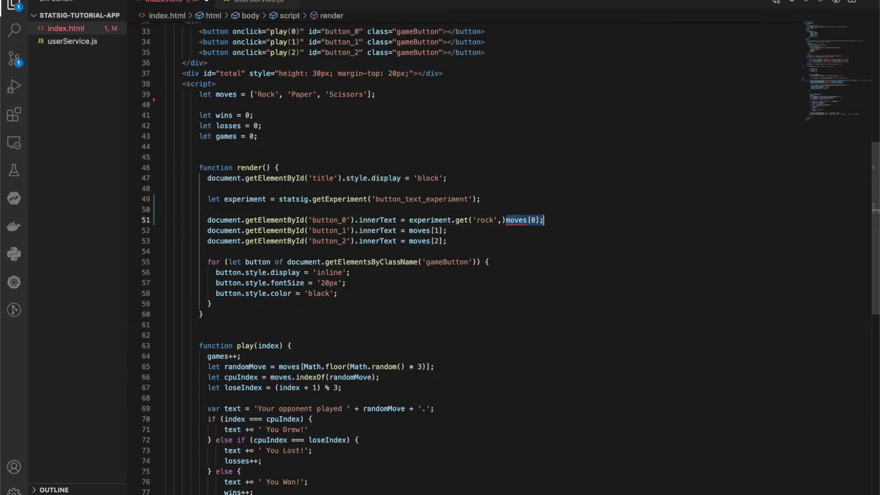
key("Tab")
type("sc")
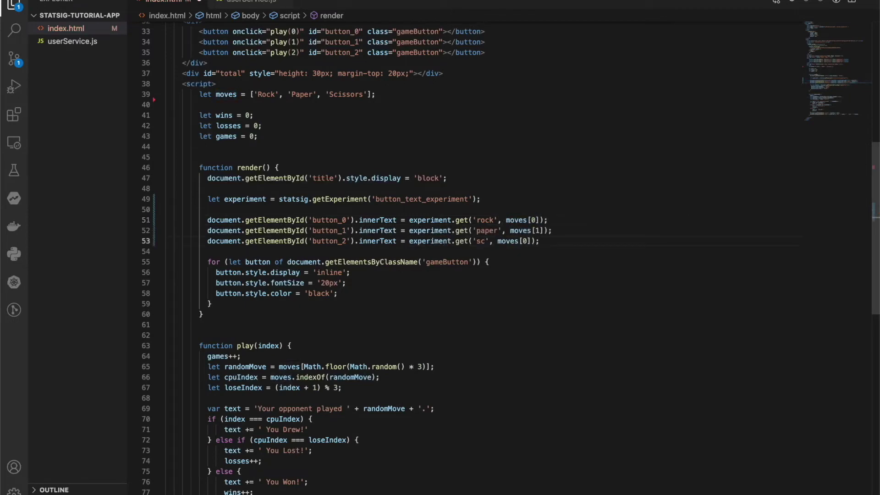
type("issors")
left_click(565, 241)
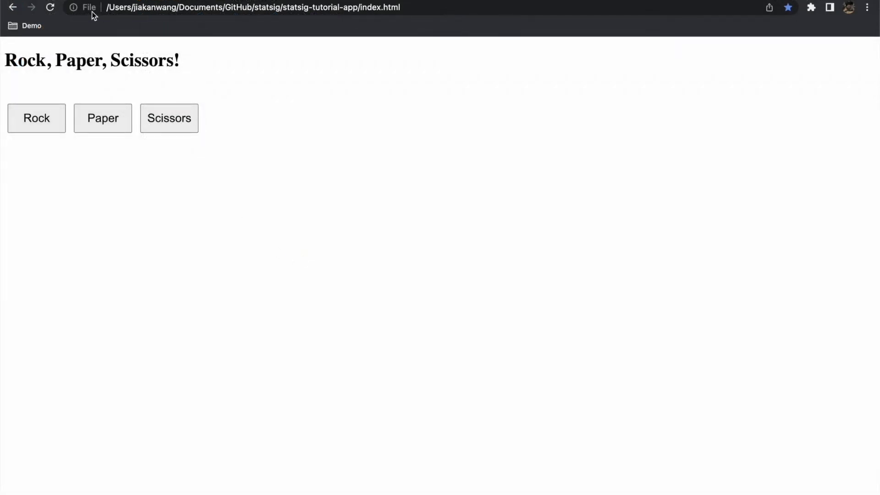
Step: Reload the game six times, watching buttons alternate between emoji and Rock/Paper/Scissors labels
left_click(50, 10)
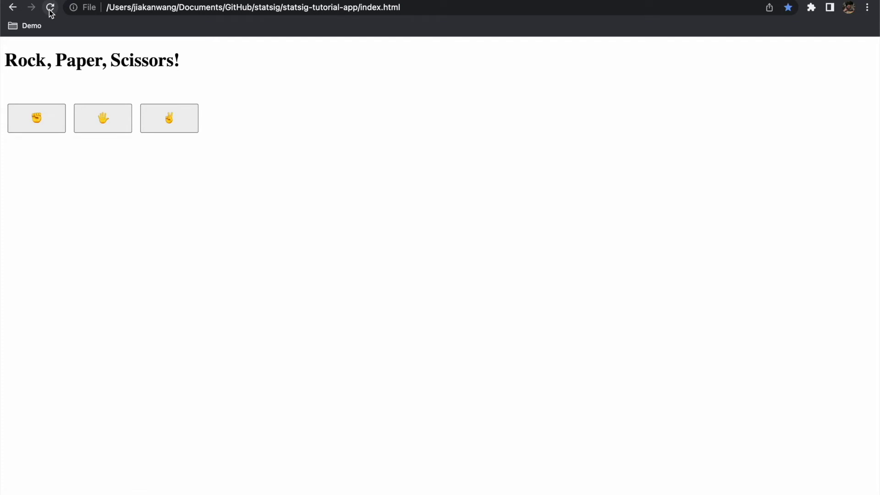
left_click(50, 10)
left_click(50, 10)
left_click(50, 10)
left_click(50, 10)
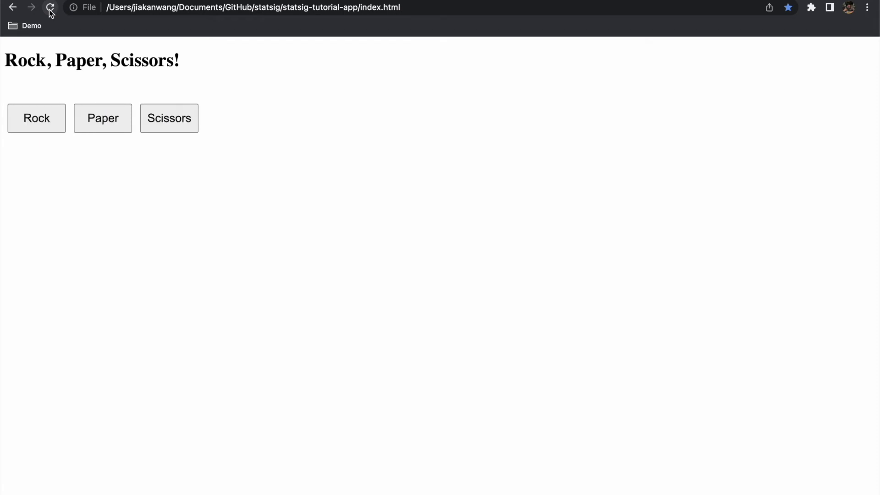
left_click(50, 10)
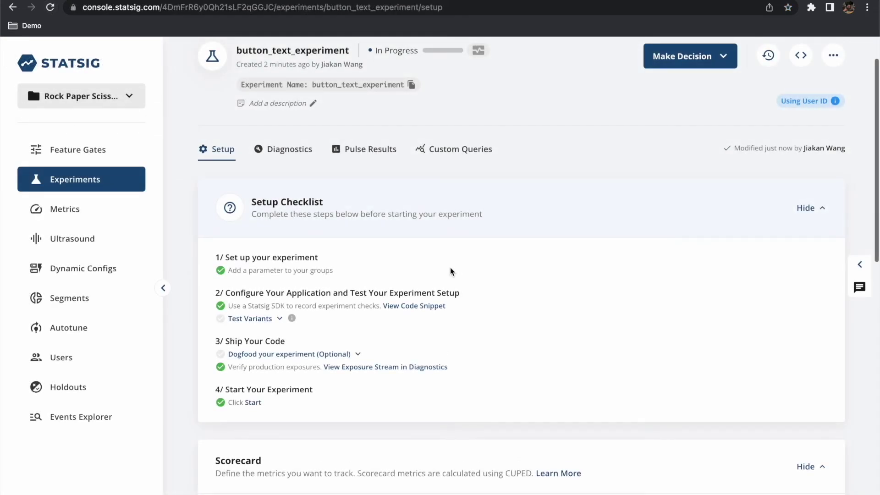
Step: Show the Diagnostics tab's health checks and scroll through the Exposure Stream table
left_click(302, 152)
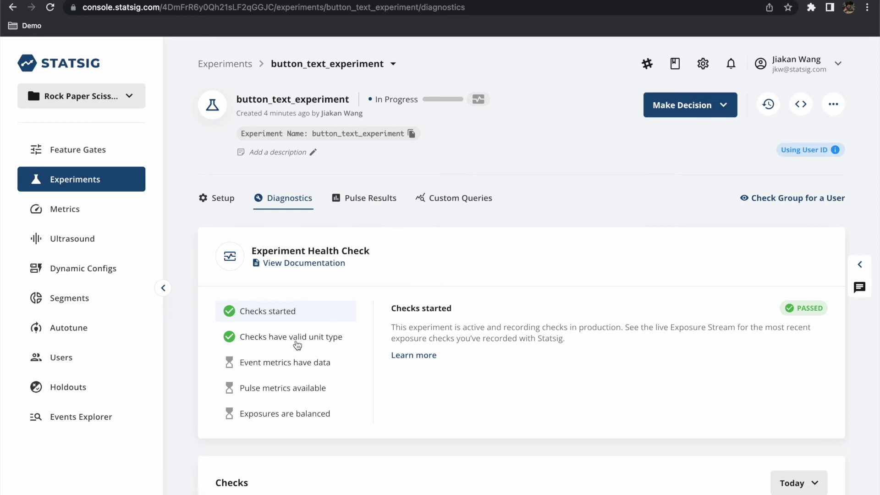
scroll(329, 345, "down", 10)
scroll(329, 344, "down", 2)
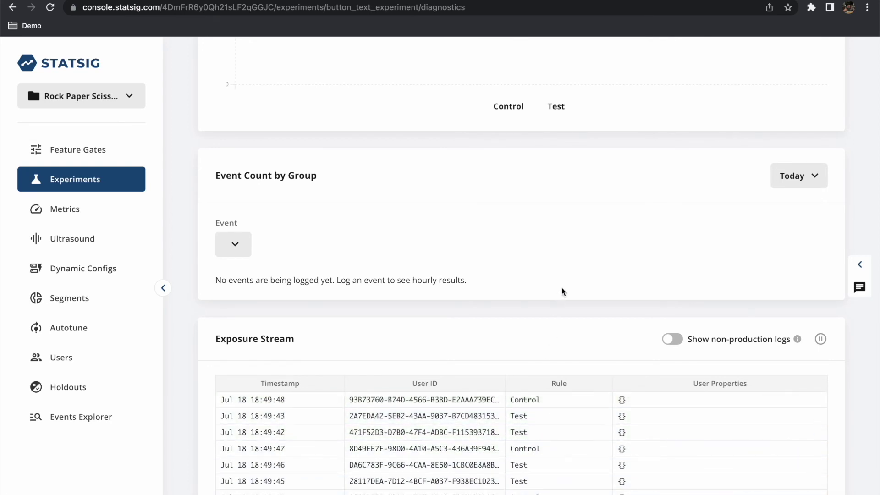
scroll(562, 291, "up", 2)
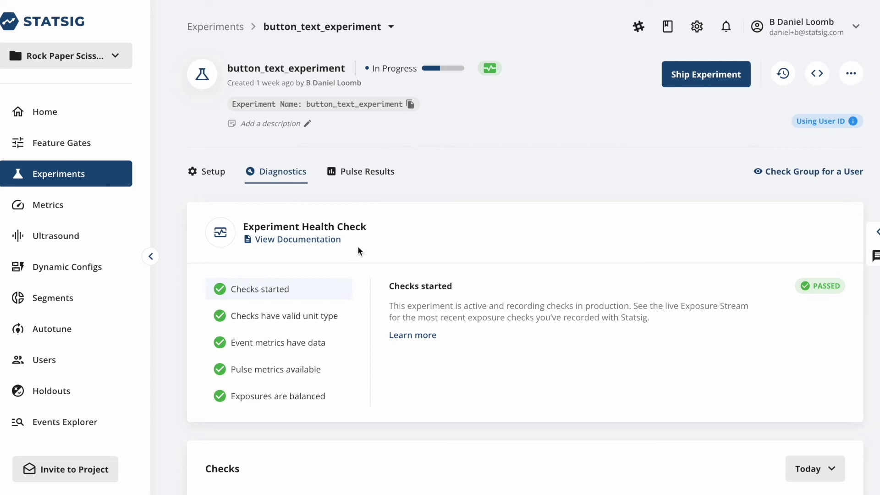
Step: Review Pulse Scorecard Metrics, checking the date range and game_played's +205.6% lift
left_click(368, 177)
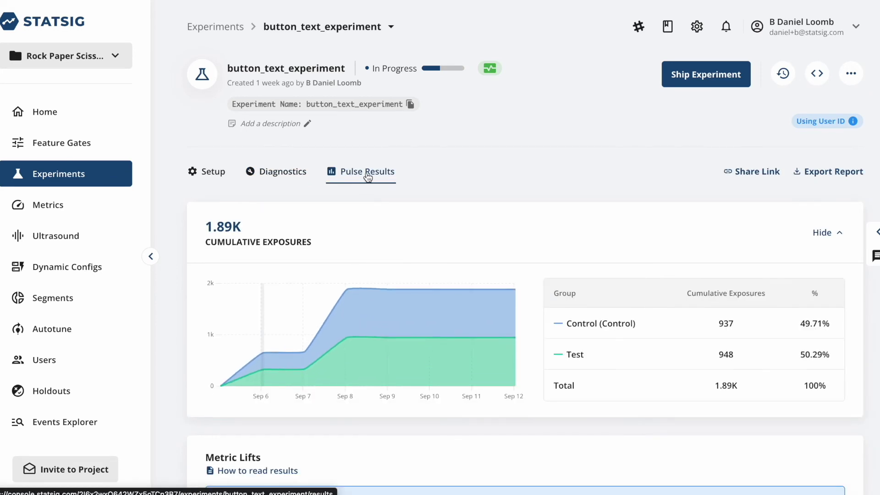
scroll(613, 205, "down", 5)
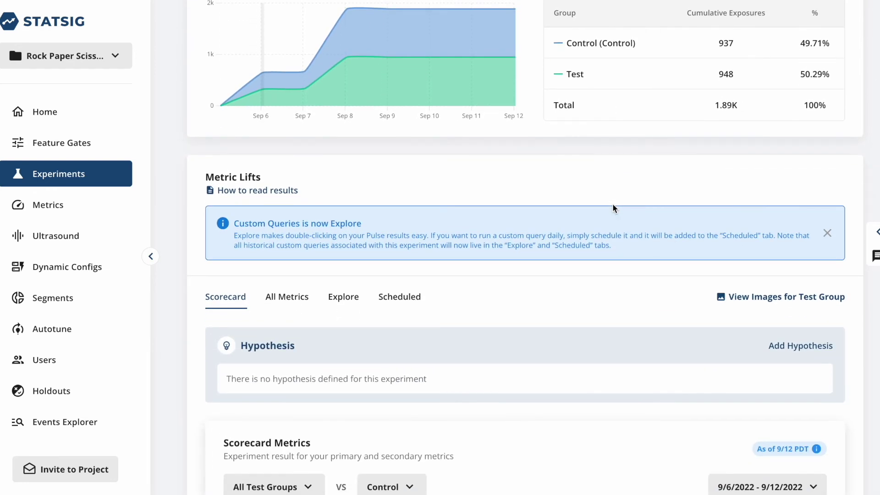
scroll(613, 208, "down", 4)
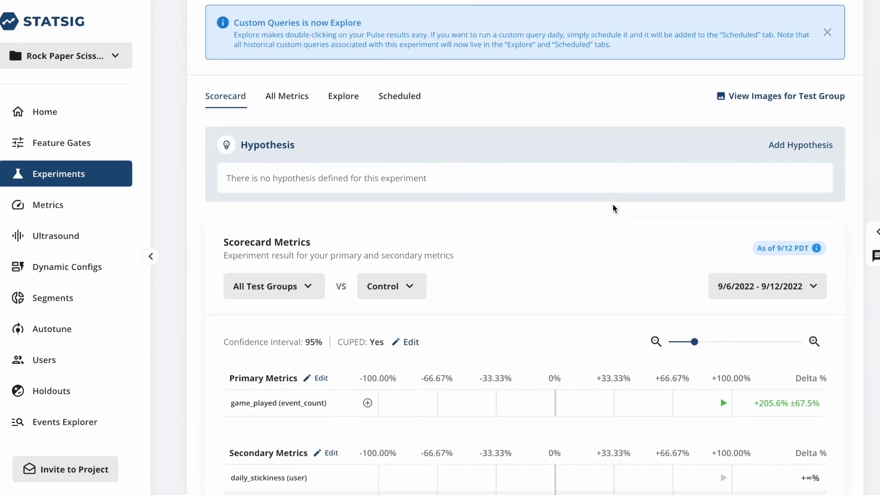
scroll(614, 209, "down", 1)
left_click(713, 223)
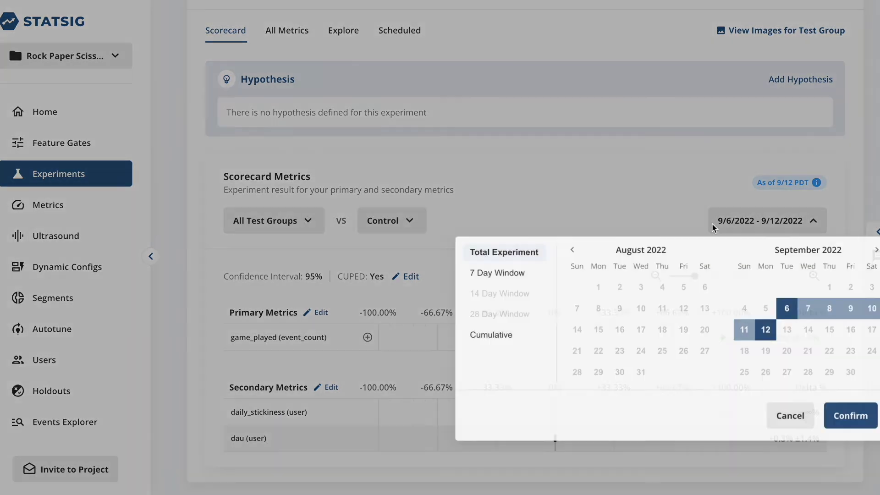
left_click(711, 224)
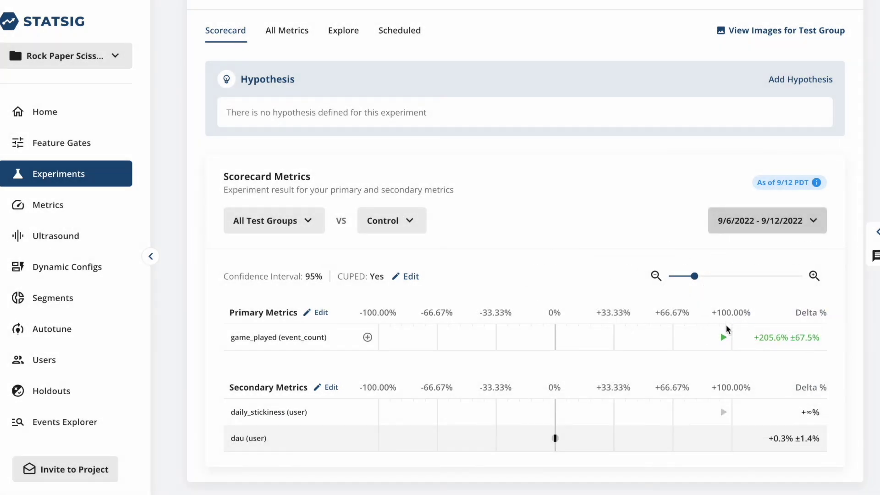
mouse_move(725, 341)
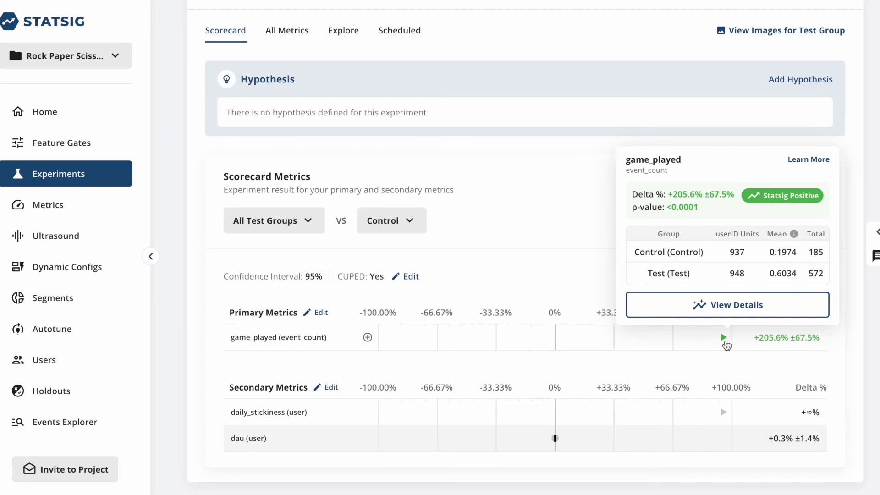
scroll(553, 240, "up", 10)
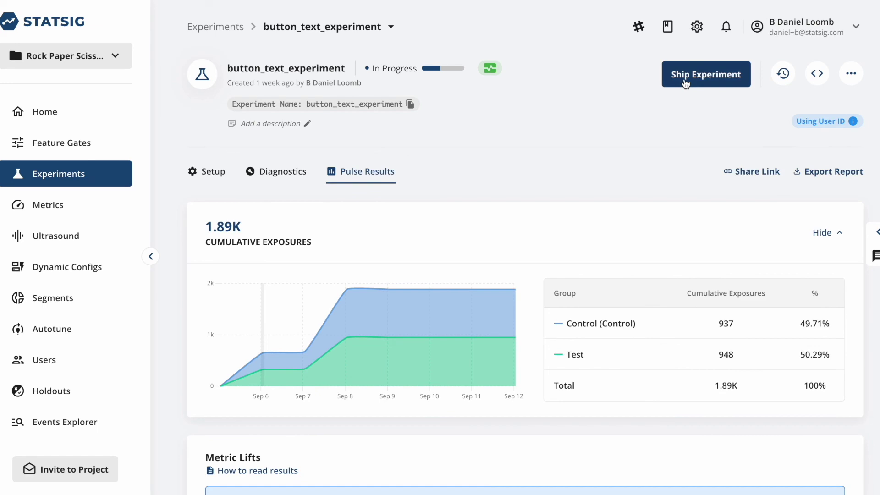
Step: Ship the Test group, giving 'Clear win' as the decision reason
left_click(685, 83)
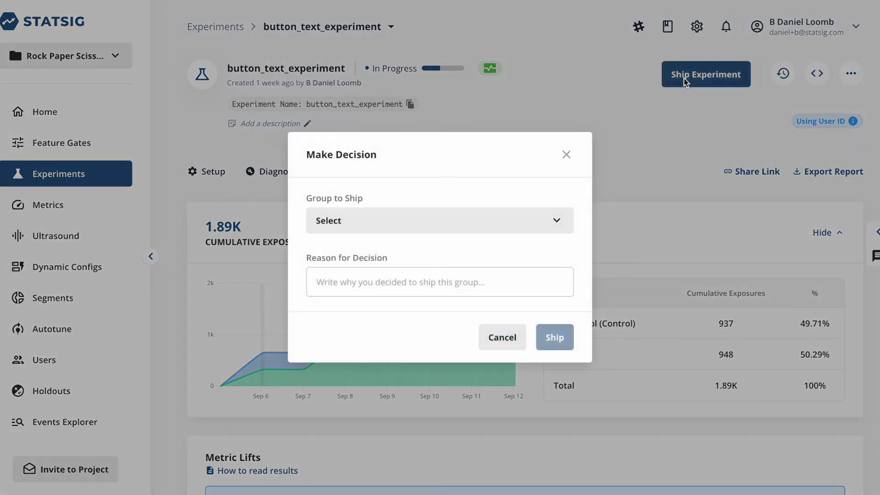
left_click(554, 221)
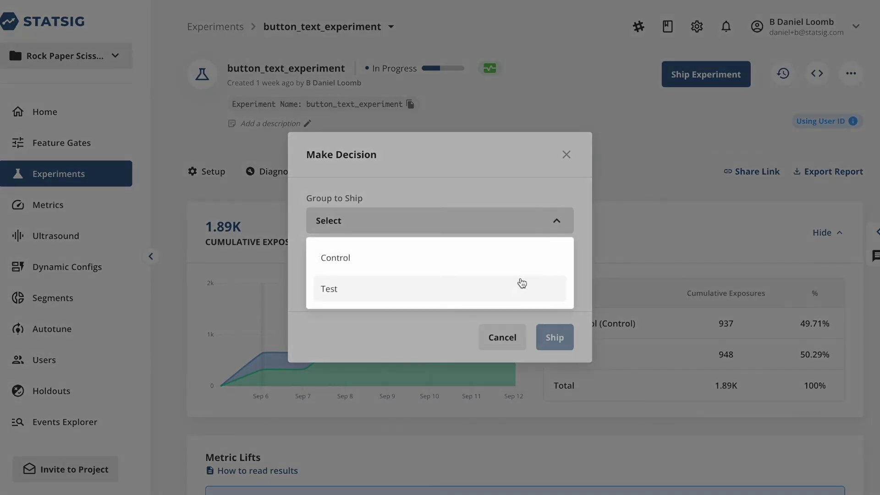
left_click(517, 291)
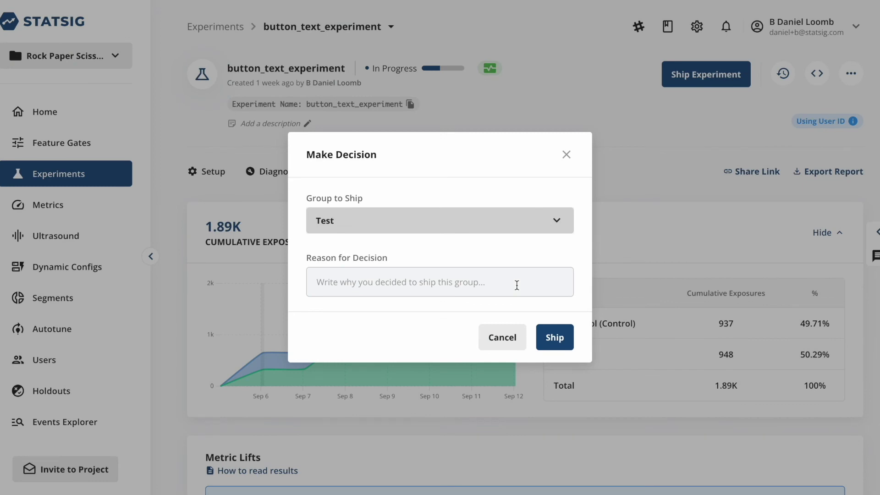
left_click(517, 285)
type("Clear win")
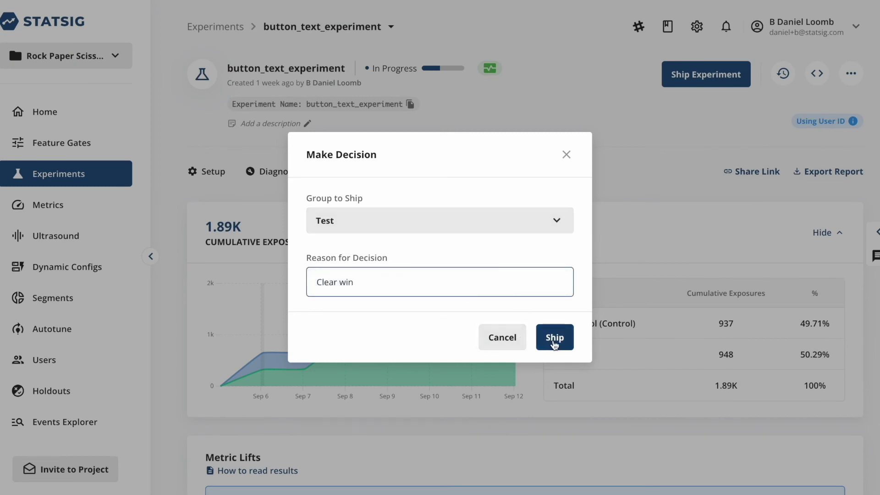
left_click(554, 338)
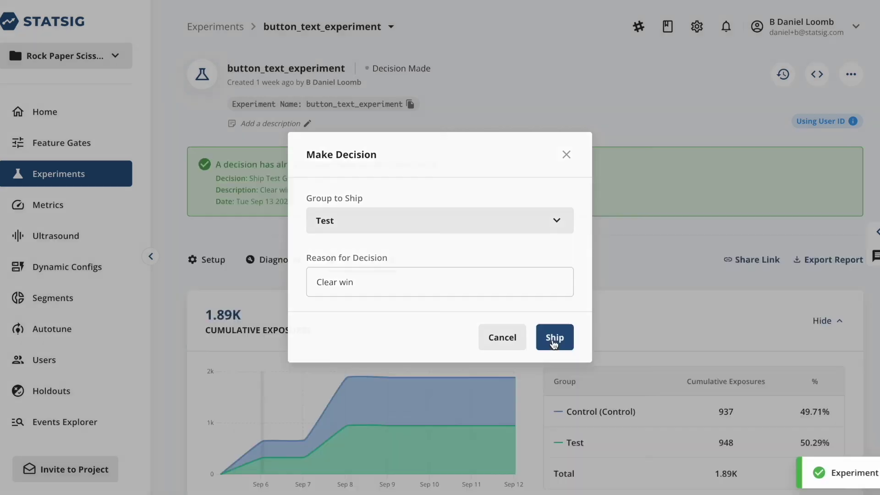